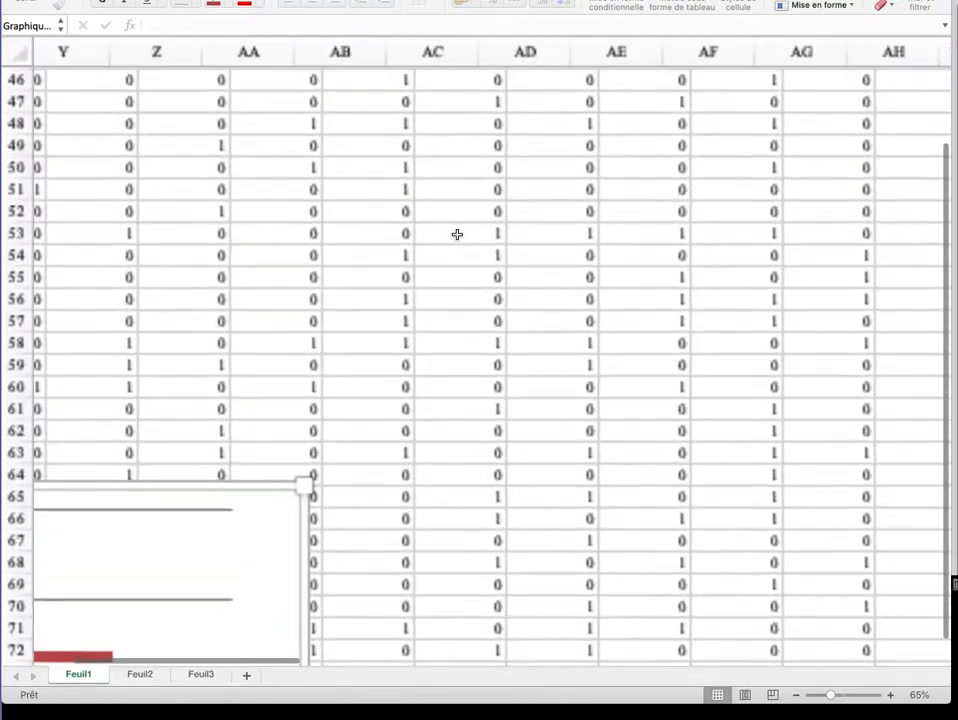
pyautogui.hscroll(-5, 457, 237)
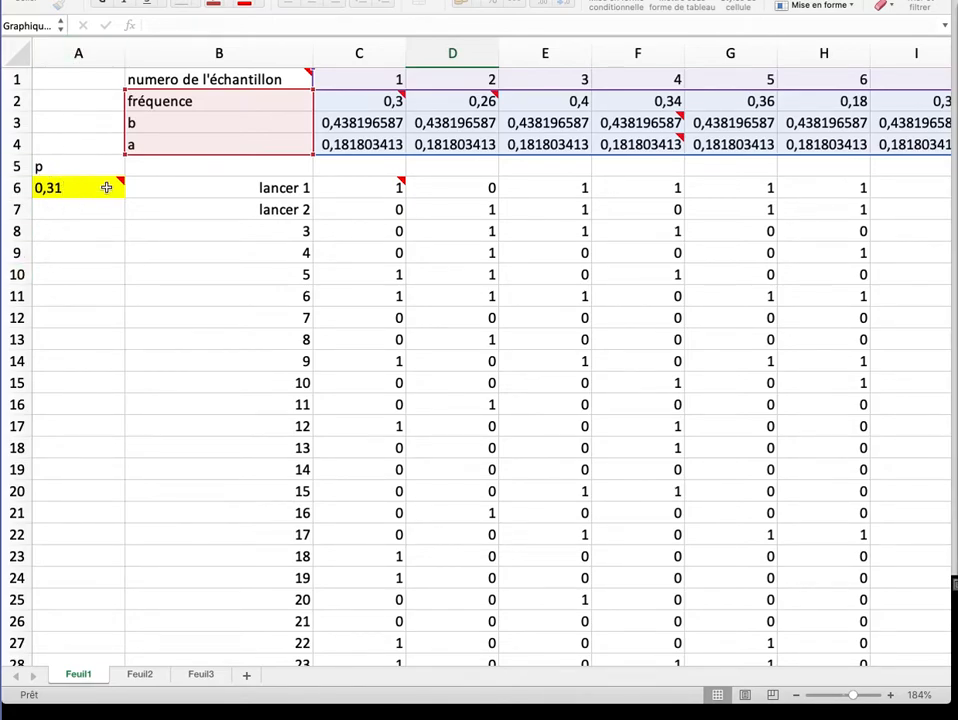
# Examine the simulation formula and comment of the first throw in C6, together with the probability p in A6.
pyautogui.moveTo(101, 188)
pyautogui.moveTo(305, 77)
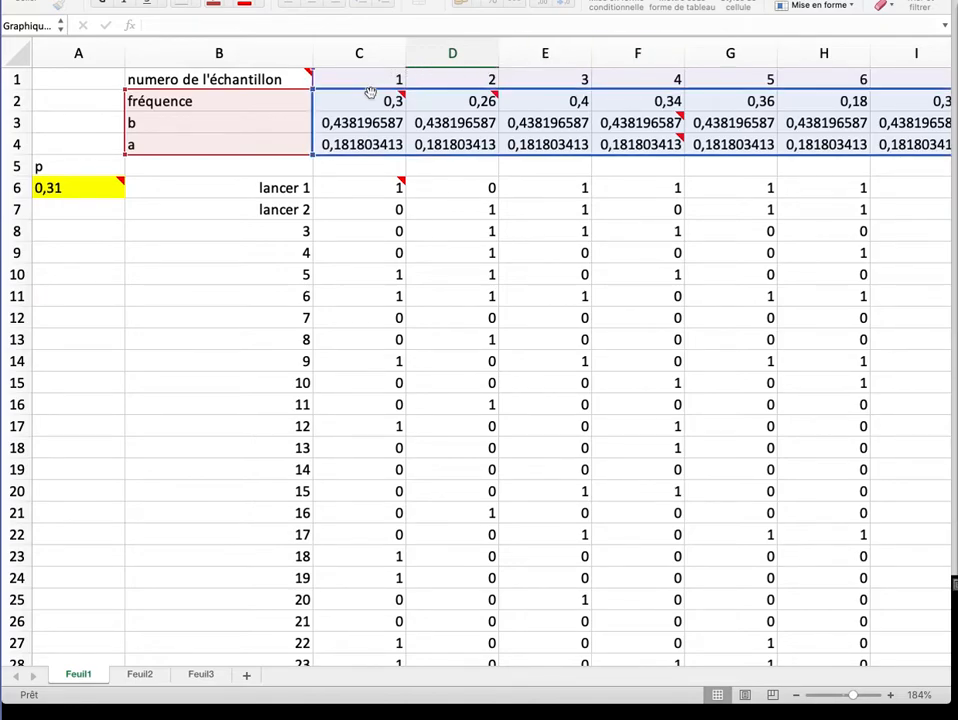
pyautogui.moveTo(382, 188)
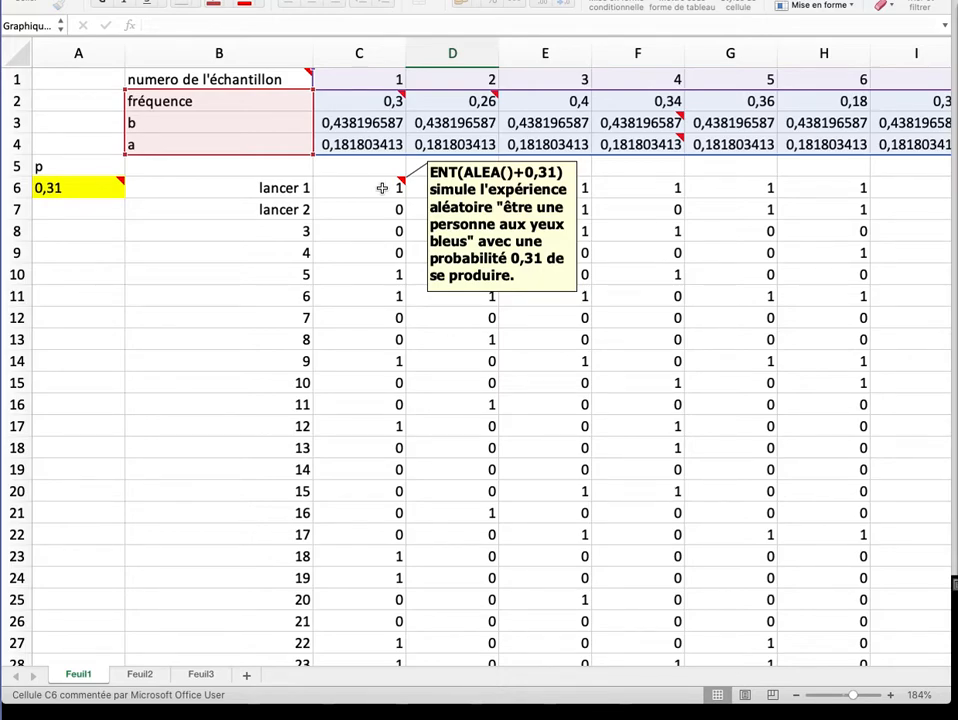
pyautogui.click(382, 188)
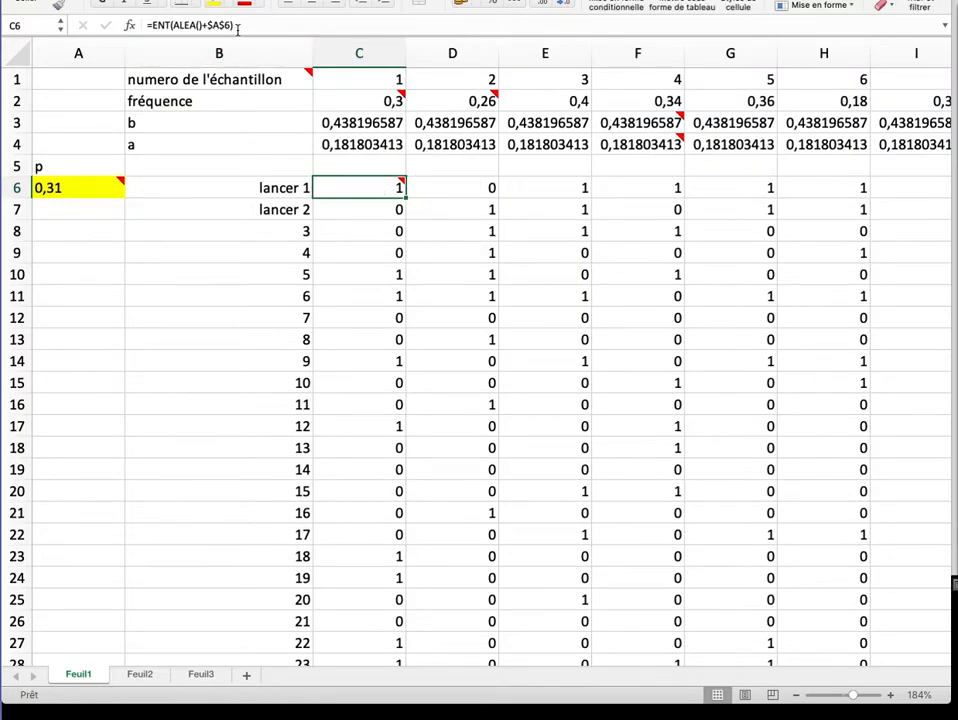
pyautogui.moveTo(371, 189)
# Examine the comment and the frequency formula of sample 1 in cell C2.
pyautogui.moveTo(384, 100)
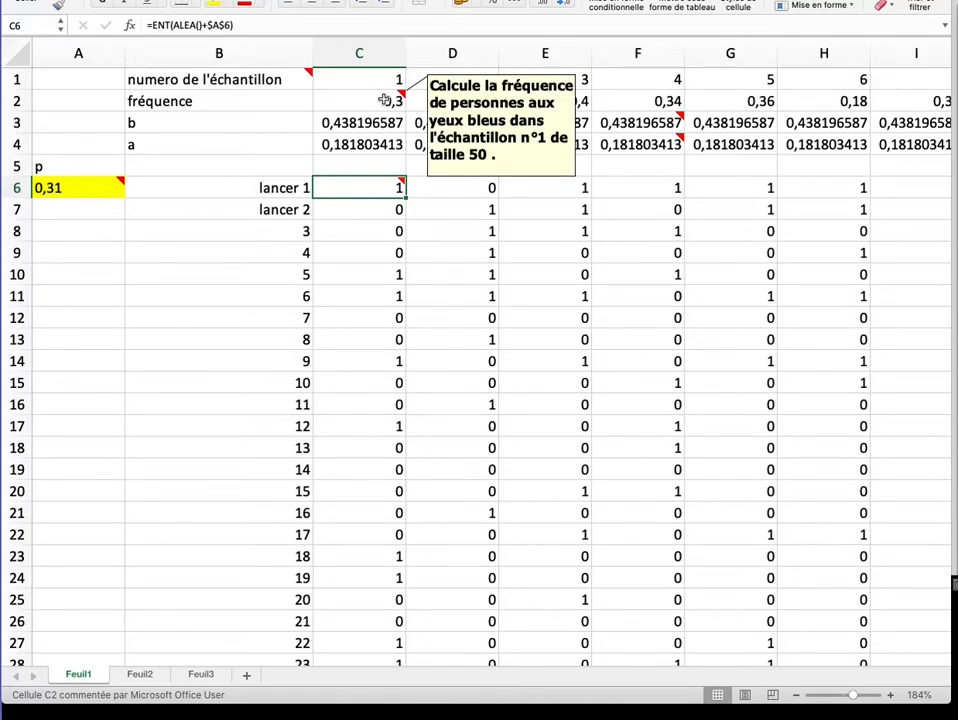
pyautogui.click(384, 100)
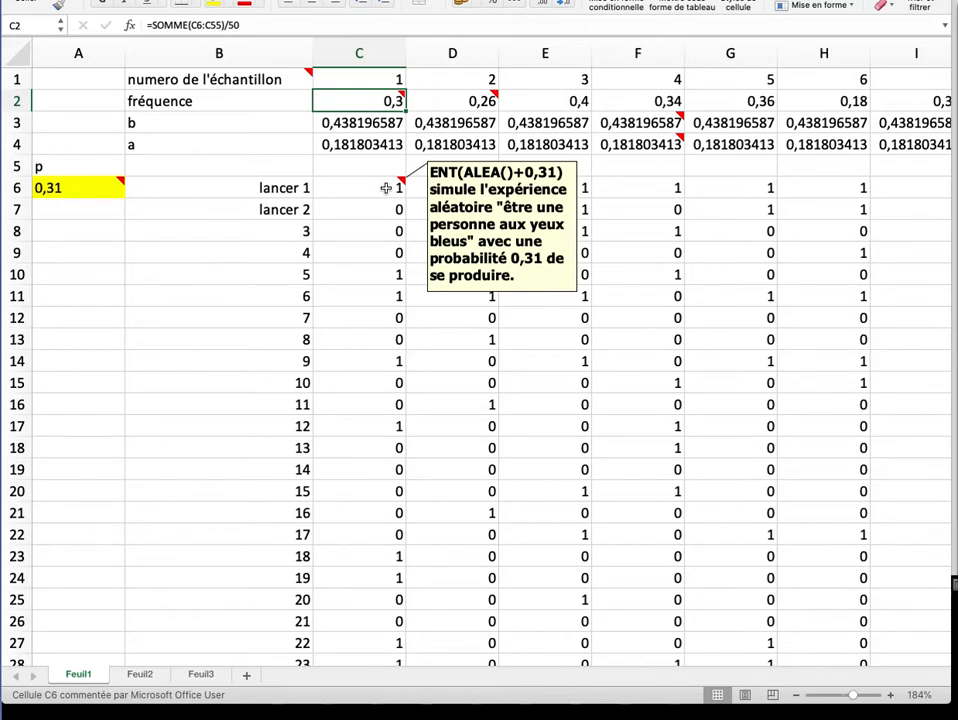
pyautogui.moveTo(370, 100)
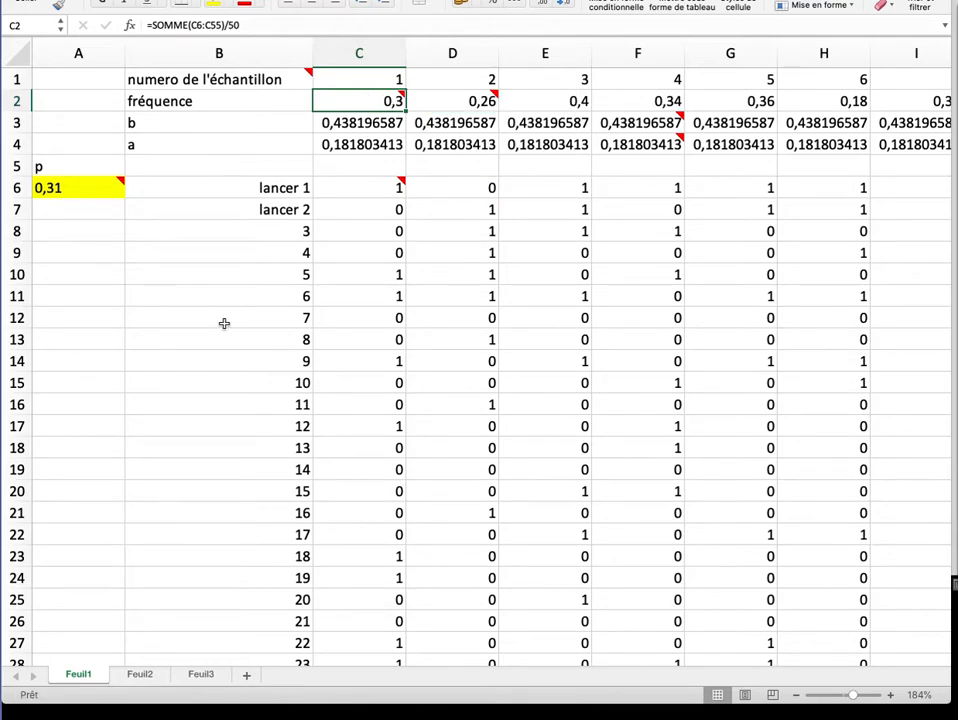
# Move the scatter chart up over the simulation table so its upper edge sits around row 10, just below the first throws.
pyautogui.scroll(-5, 224, 323)
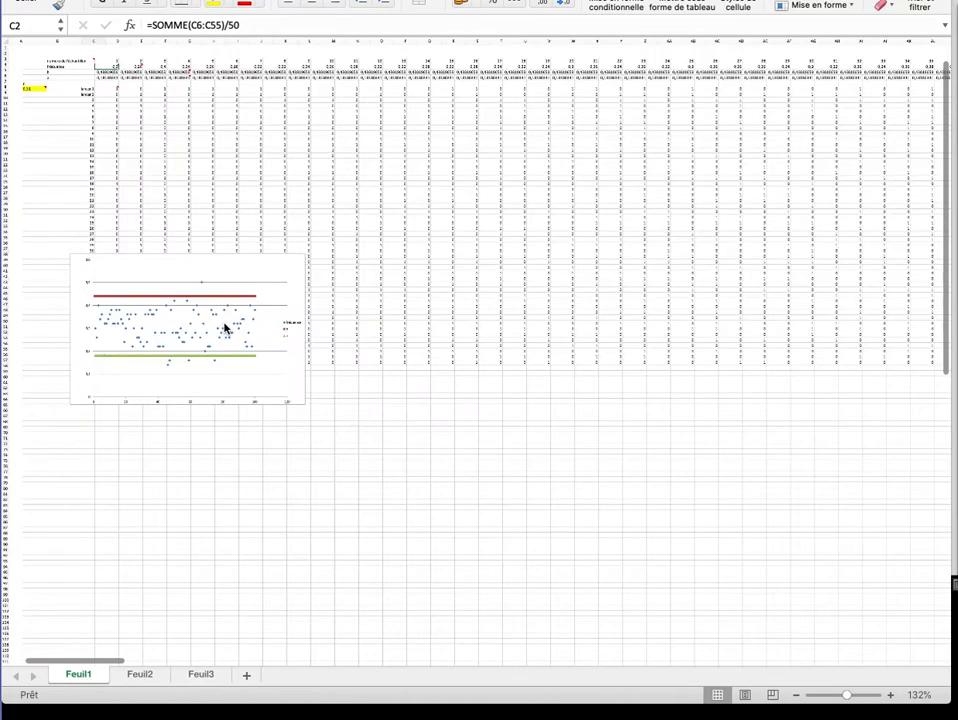
pyautogui.scroll(-2, 224, 323)
pyautogui.scroll(5, 224, 326)
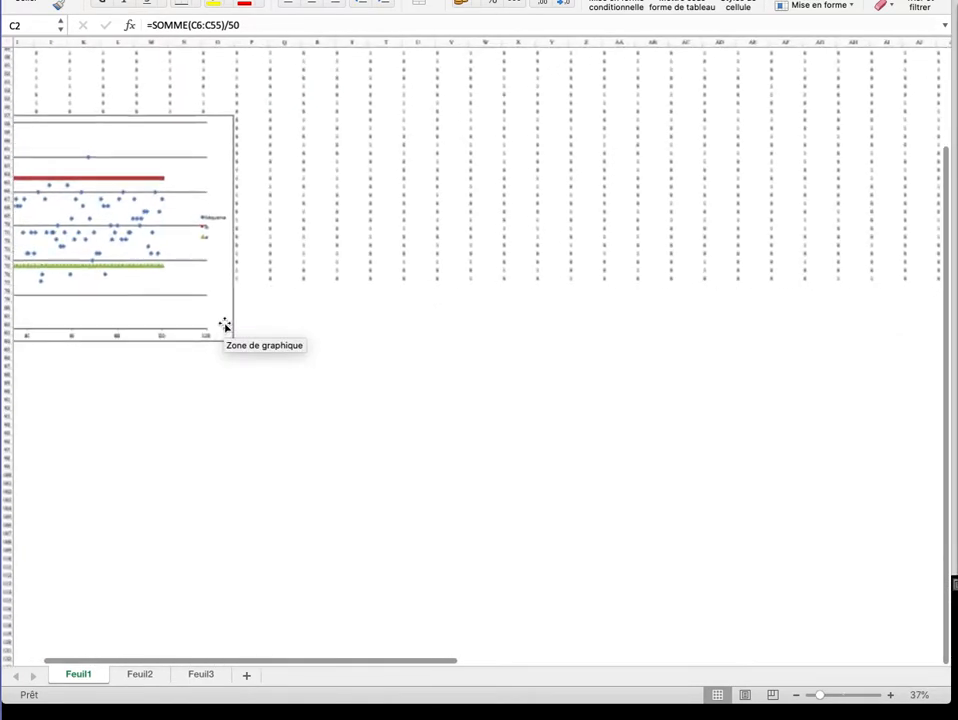
pyautogui.scroll(5, 224, 333)
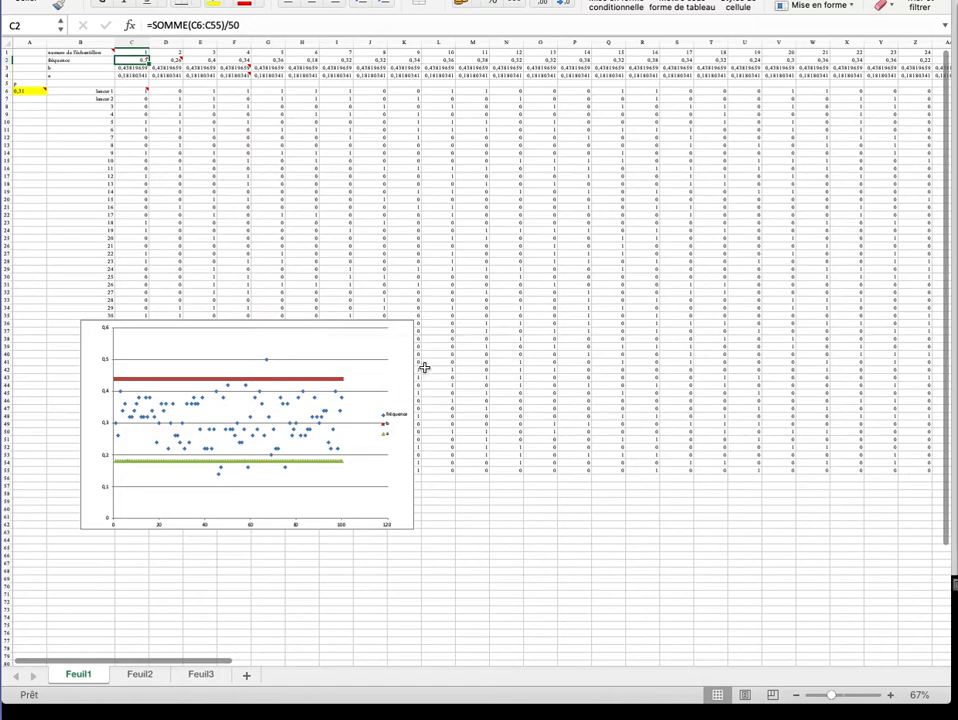
pyautogui.moveTo(398, 335); pyautogui.dragTo(460, 135)
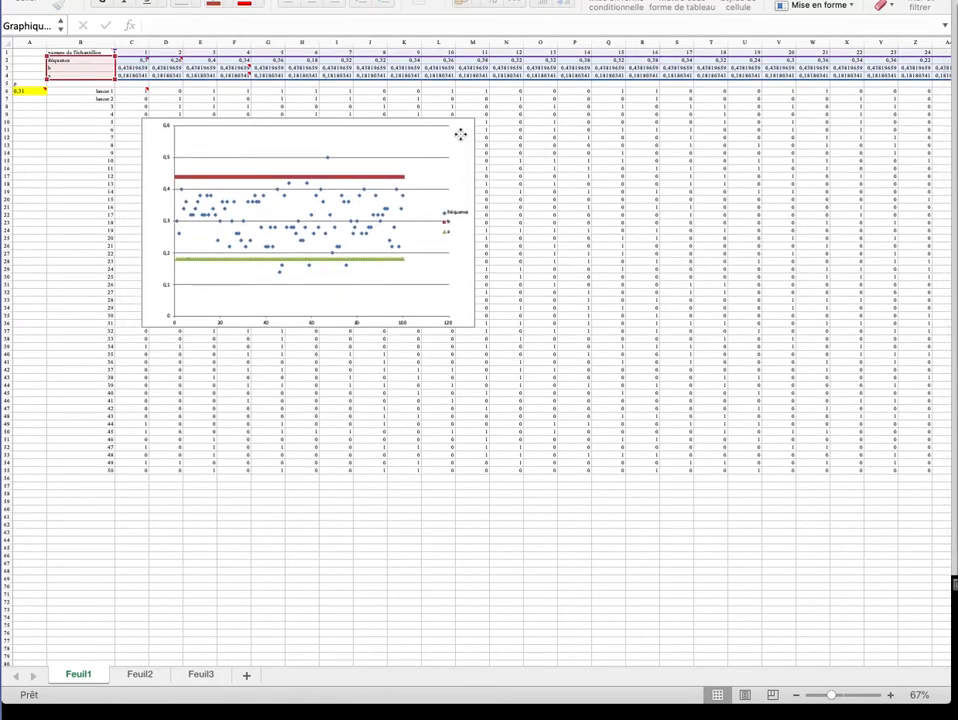
pyautogui.scroll(-3, 349, 343)
pyautogui.scroll(5, 350, 342)
pyautogui.scroll(10, 352, 345)
pyautogui.scroll(5, 353, 347)
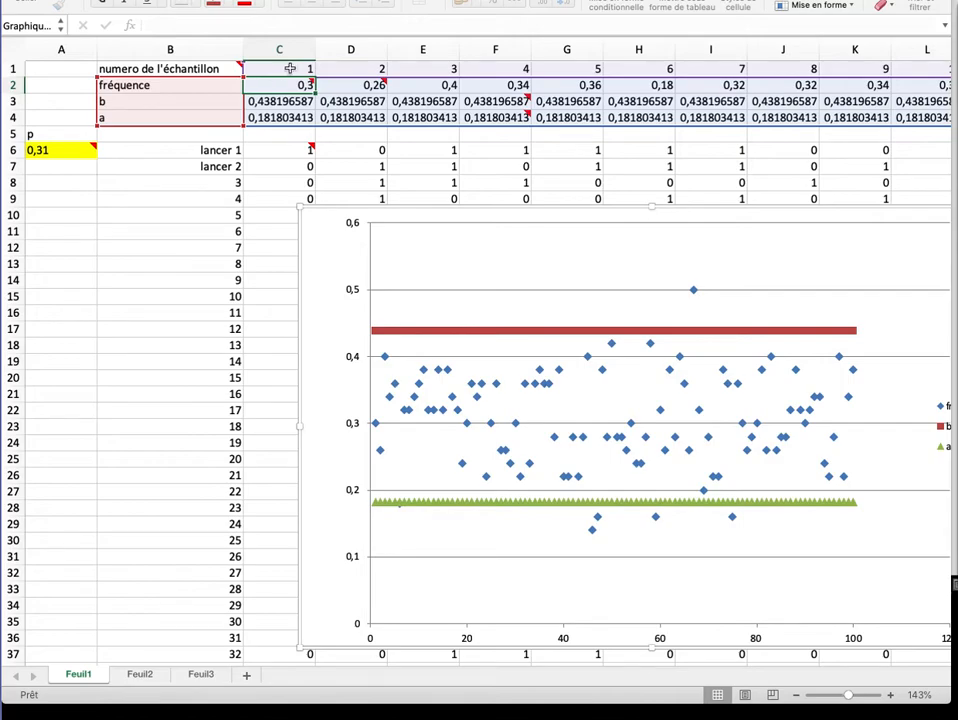
# Inspect the outlying frequency point above the red line in the chart and look up its sample number and frequency in column BQ.
pyautogui.moveTo(287, 88)
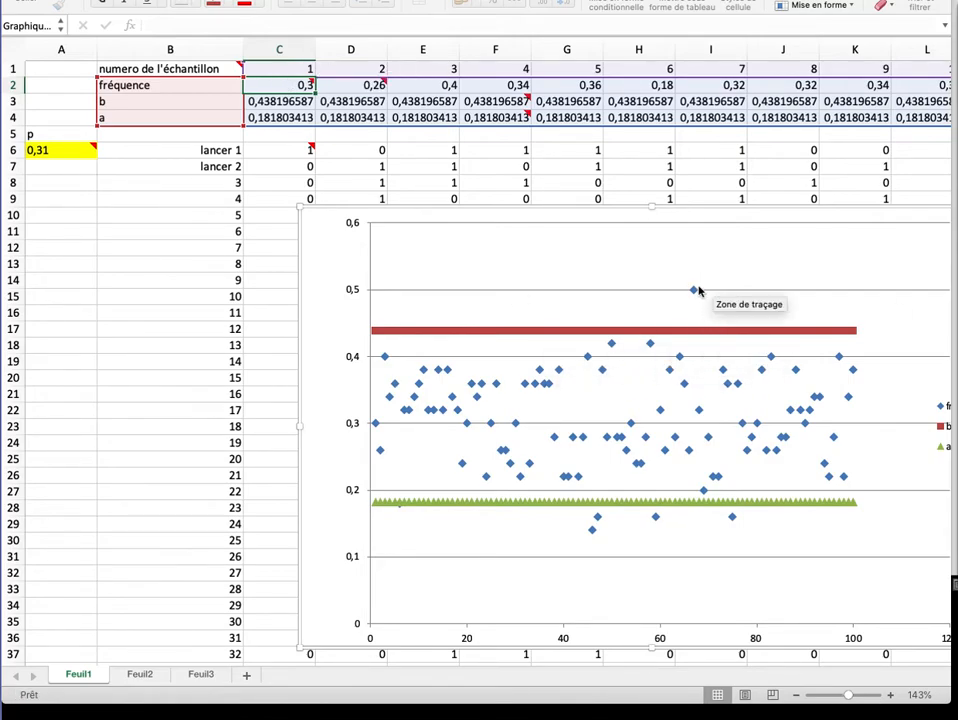
pyautogui.moveTo(695, 293)
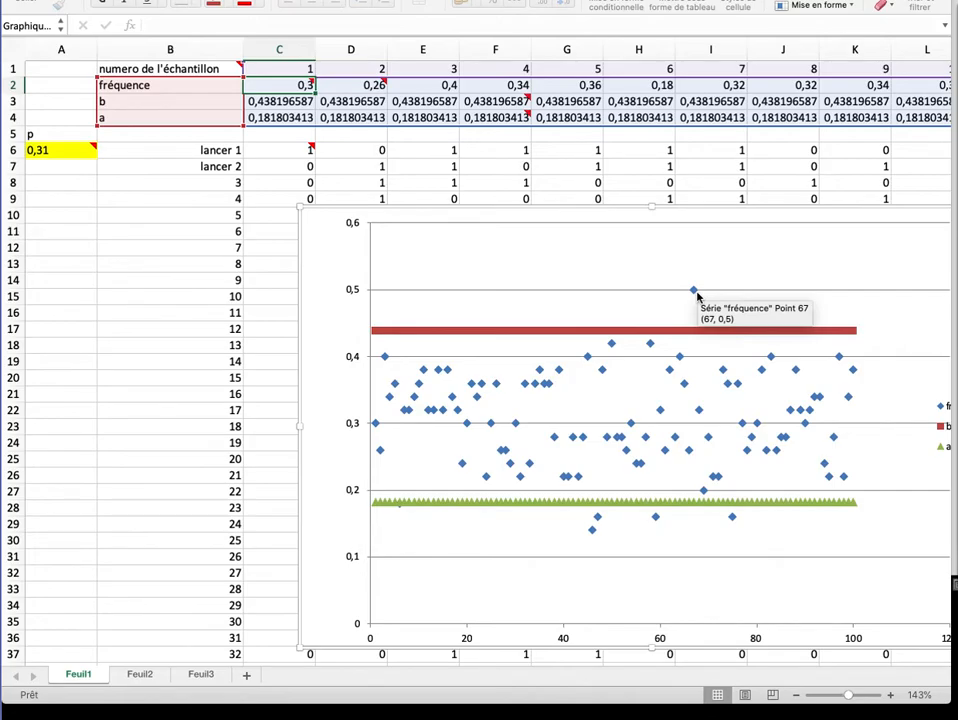
pyautogui.hscroll(20, 697, 296)
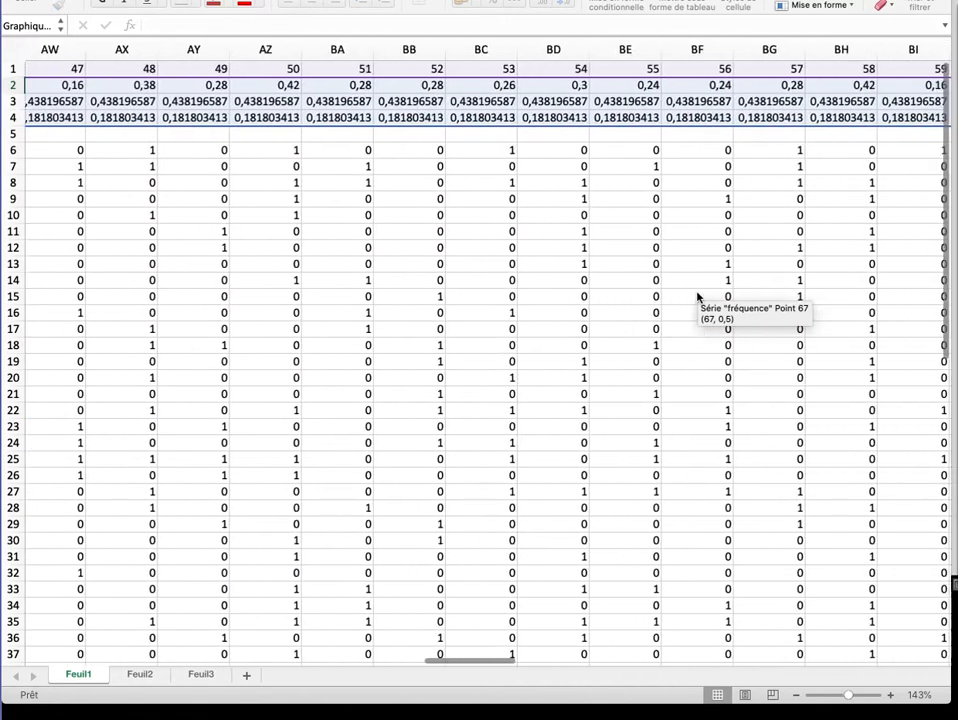
pyautogui.hscroll(2, 697, 296)
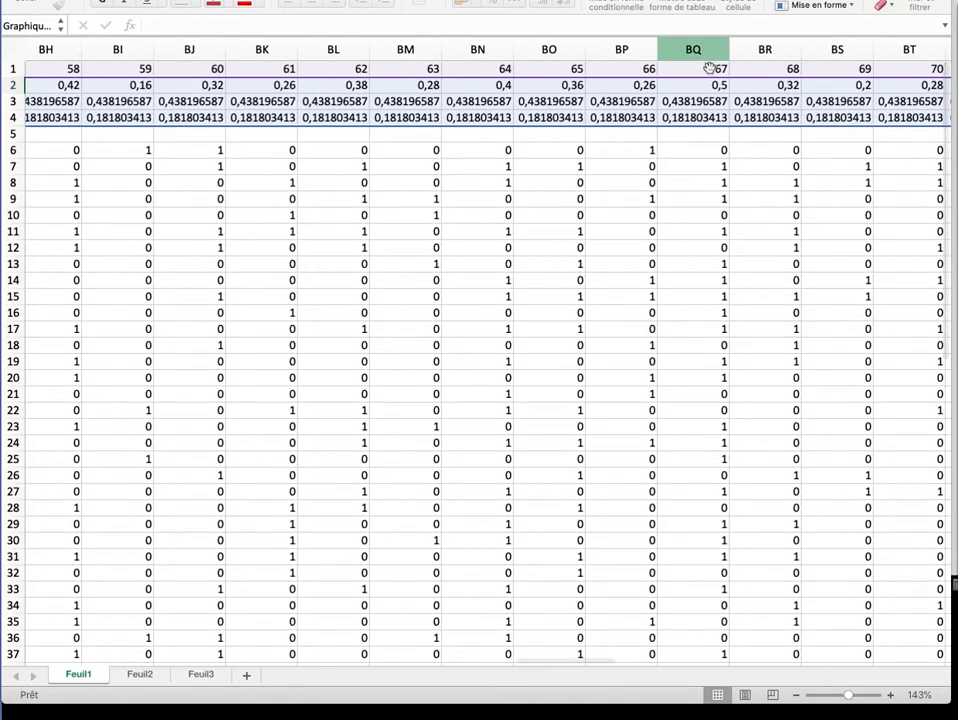
pyautogui.hscroll(-17, 547, 406)
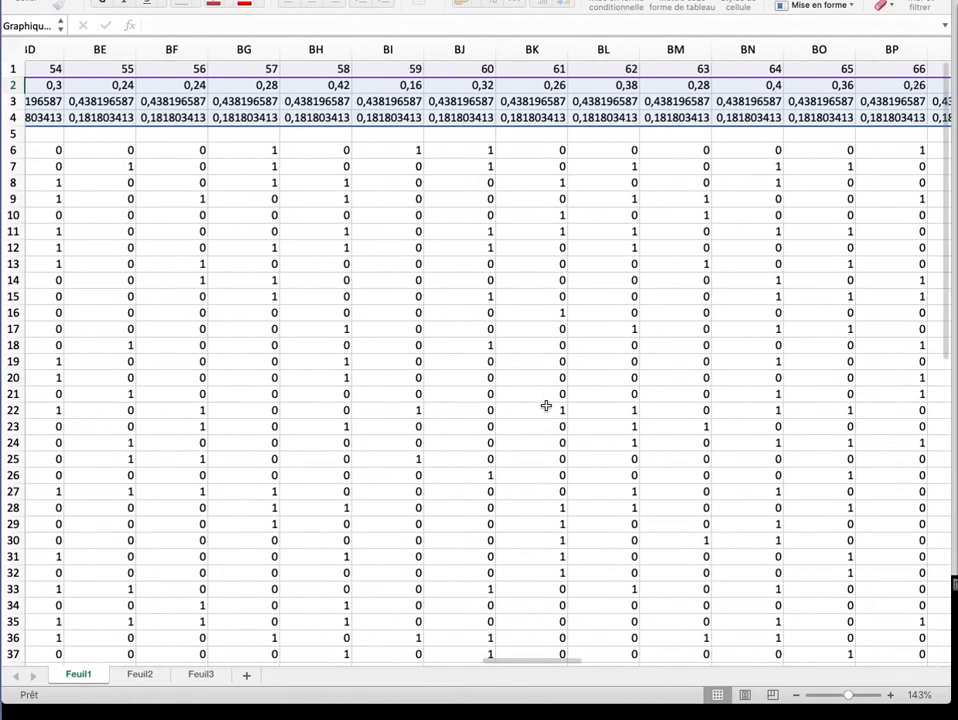
pyautogui.hscroll(-12, 546, 405)
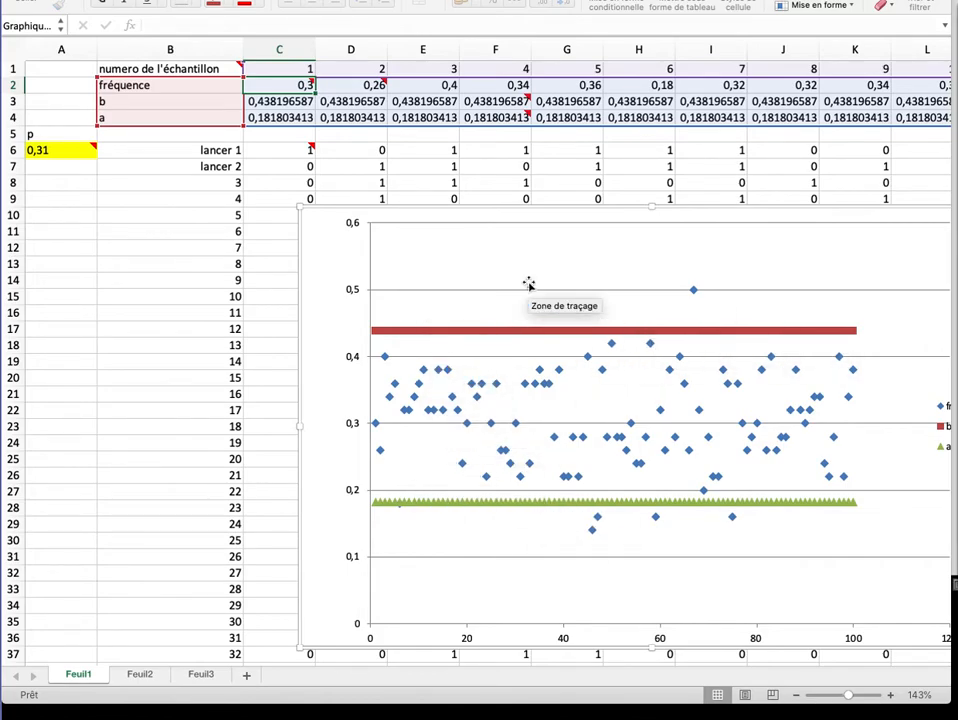
# Highlight the rows of the interval bounds b and a in turn to compare them with the chart's limit lines.
pyautogui.click(9, 101)
pyautogui.click(9, 117)
pyautogui.click(9, 104)
pyautogui.click(9, 117)
pyautogui.click(9, 101)
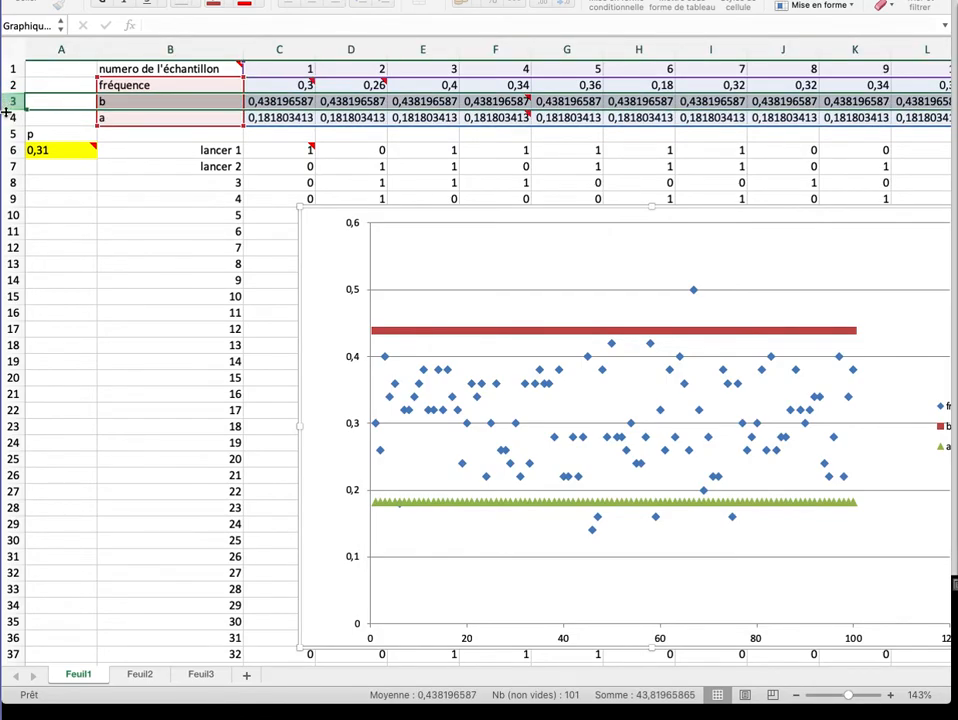
pyautogui.click(9, 117)
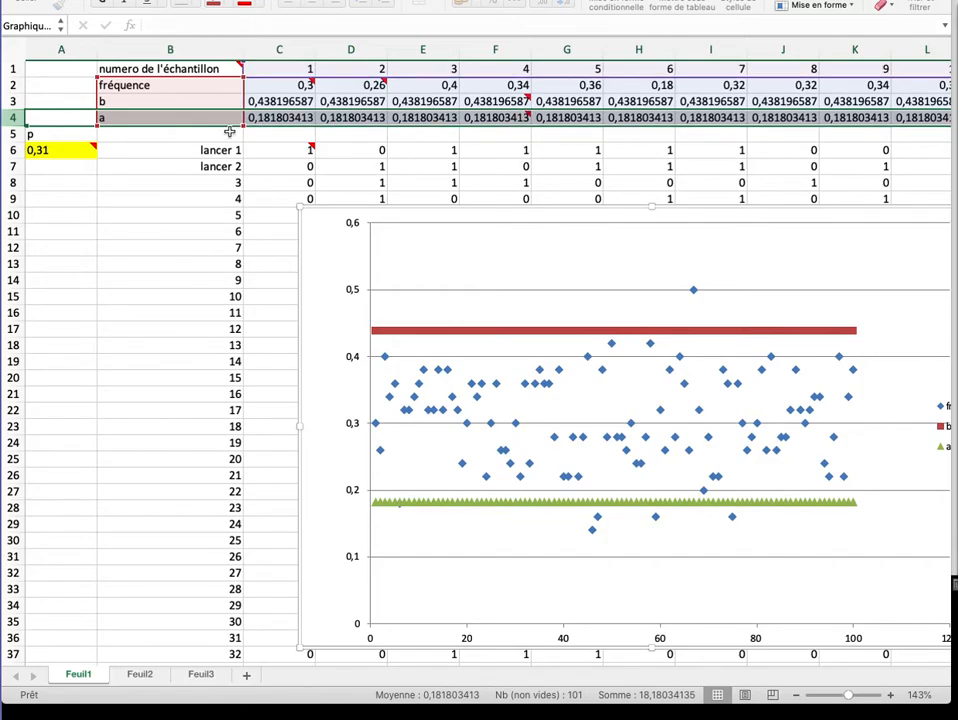
# Examine the formula of bound a for sample 1 in C4 against p in A6 and the green chart line.
pyautogui.click(280, 117)
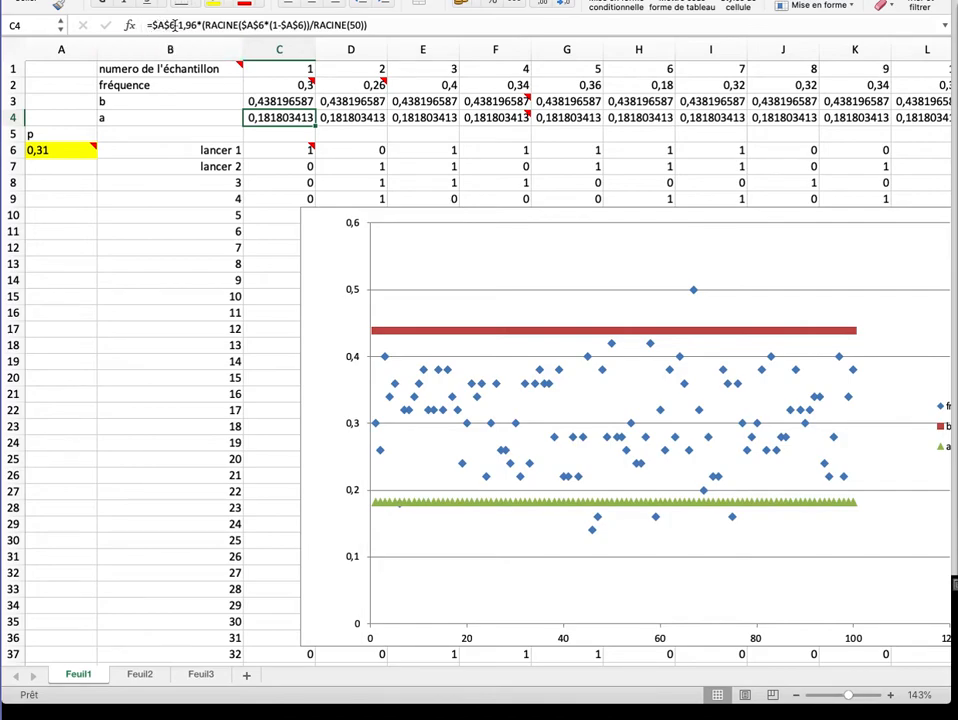
pyautogui.moveTo(78, 151)
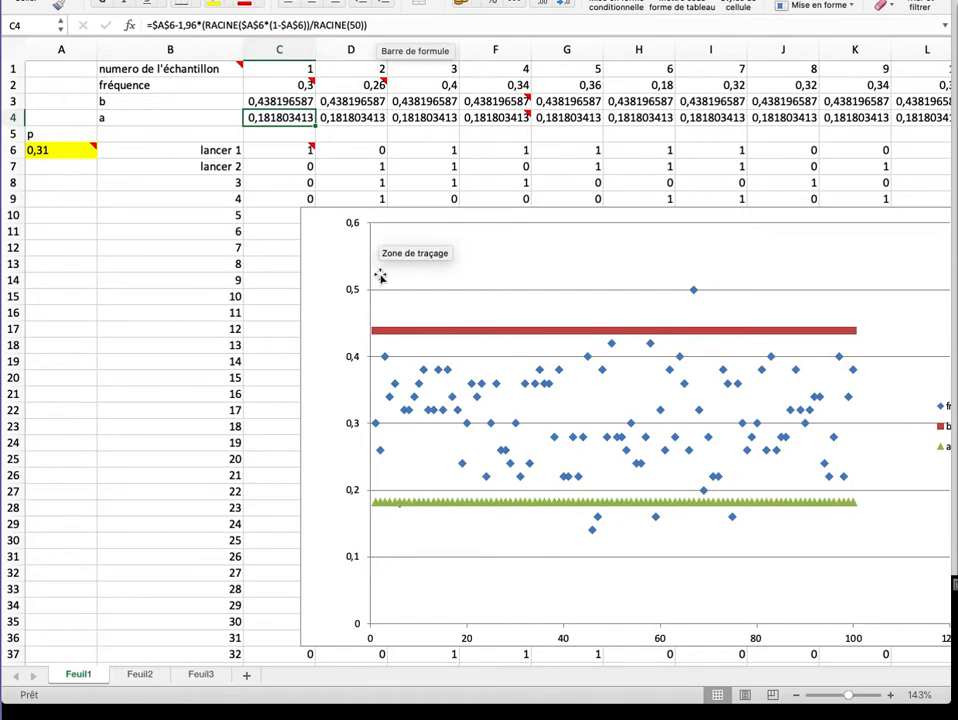
pyautogui.moveTo(376, 509)
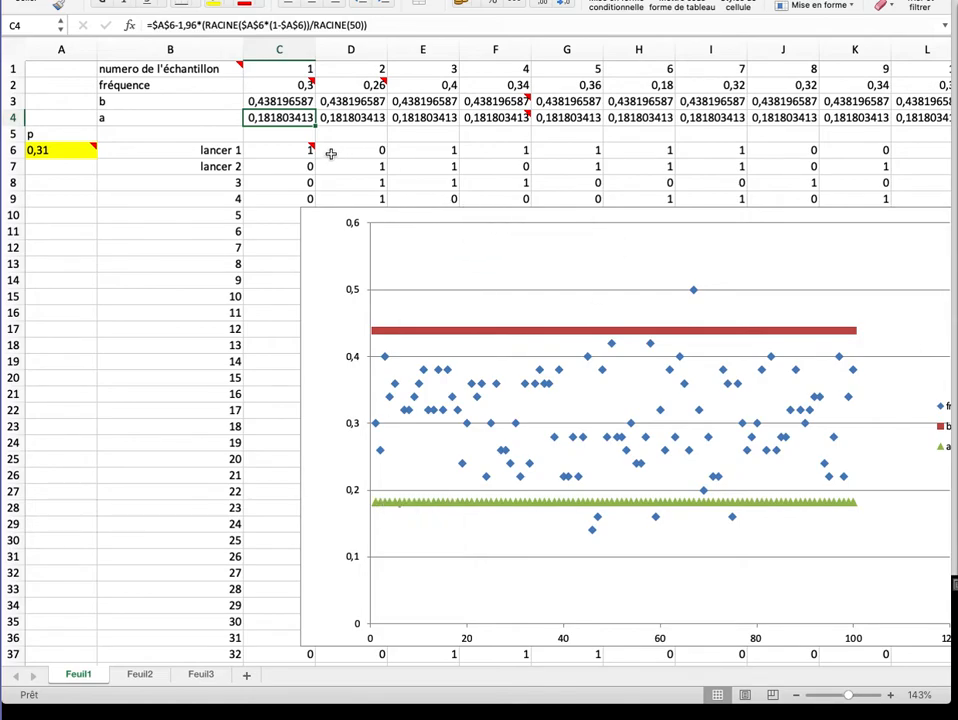
# Regenerate the random samples and the chart by re-entering the existing formula in D7.
pyautogui.click(385, 151)
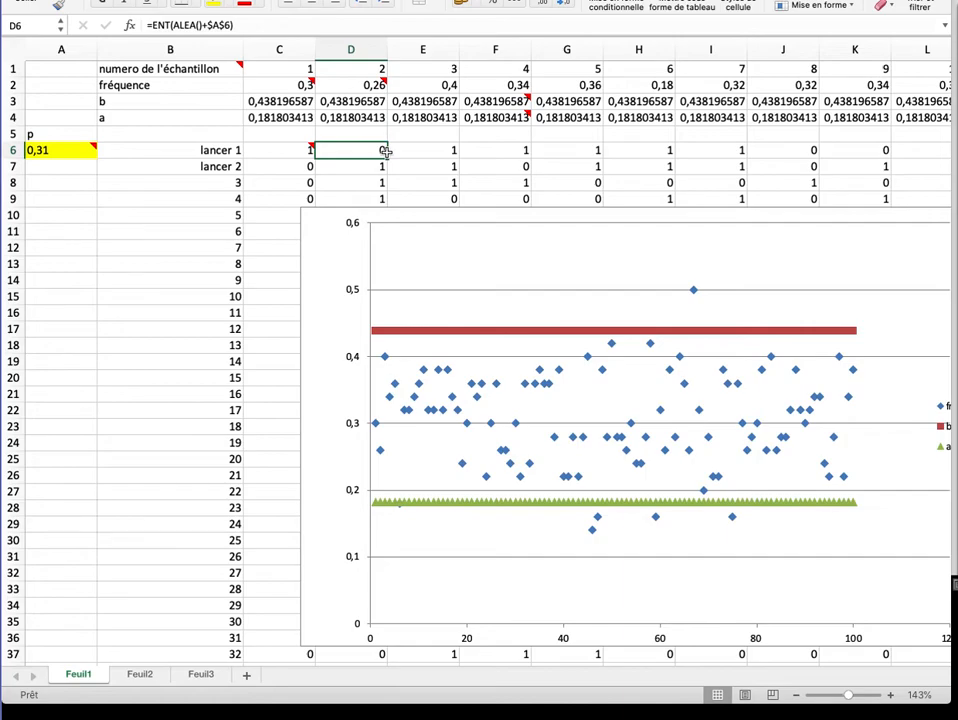
pyautogui.press('Down')
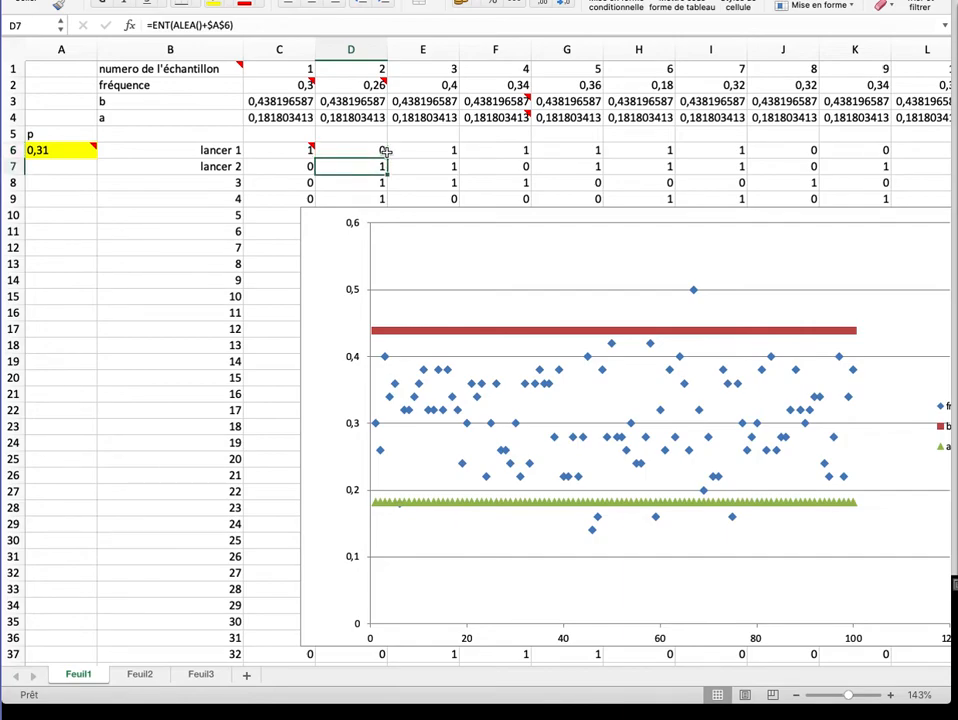
pyautogui.click(369, 151)
pyautogui.press('Down')
pyautogui.click(243, 21)
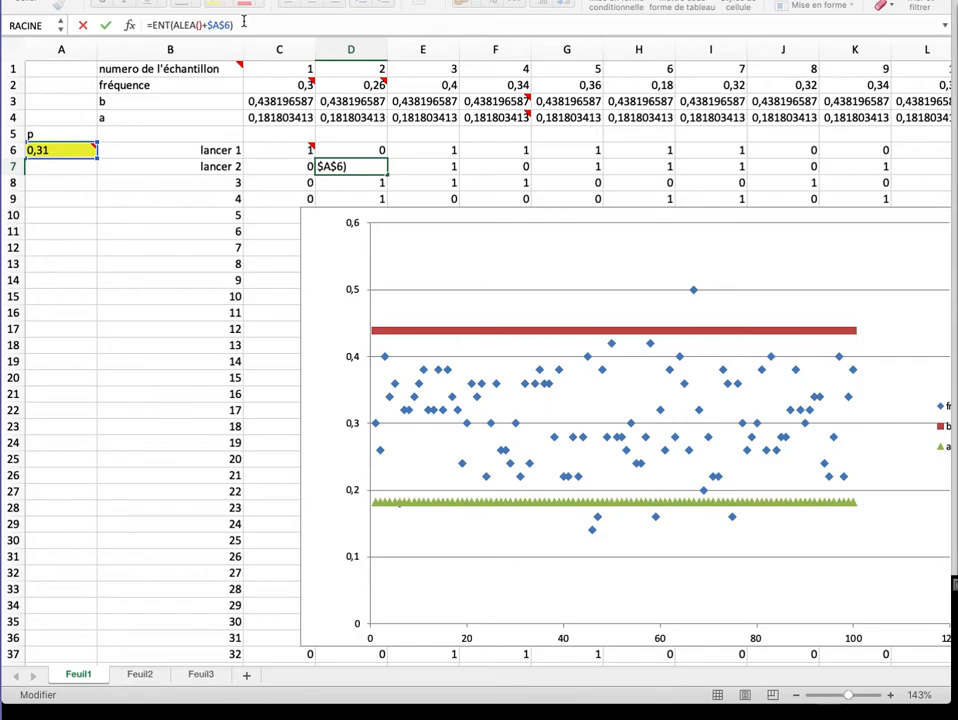
pyautogui.press('Return')
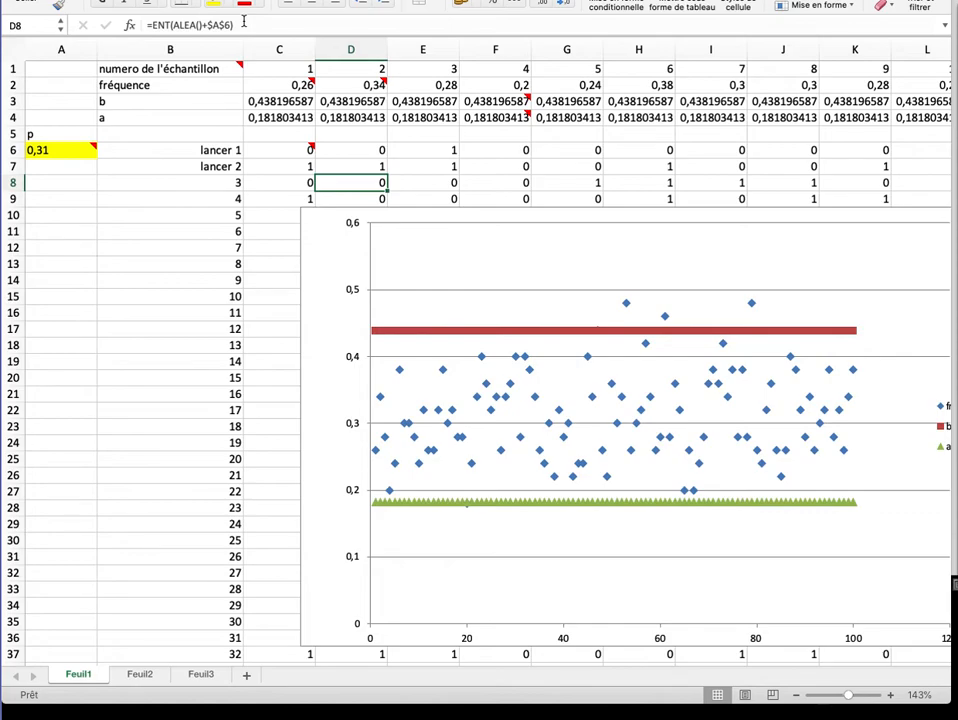
# Redraw the random samples two more times by re-entering the existing formulas in E7 and E6.
pyautogui.click(441, 166)
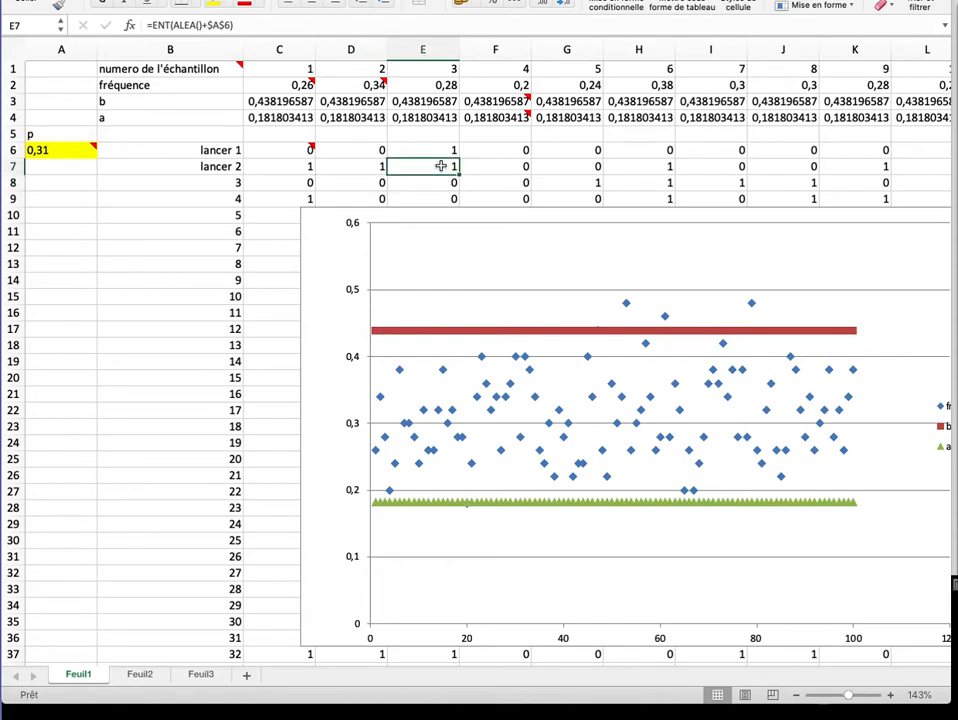
pyautogui.click(321, 19)
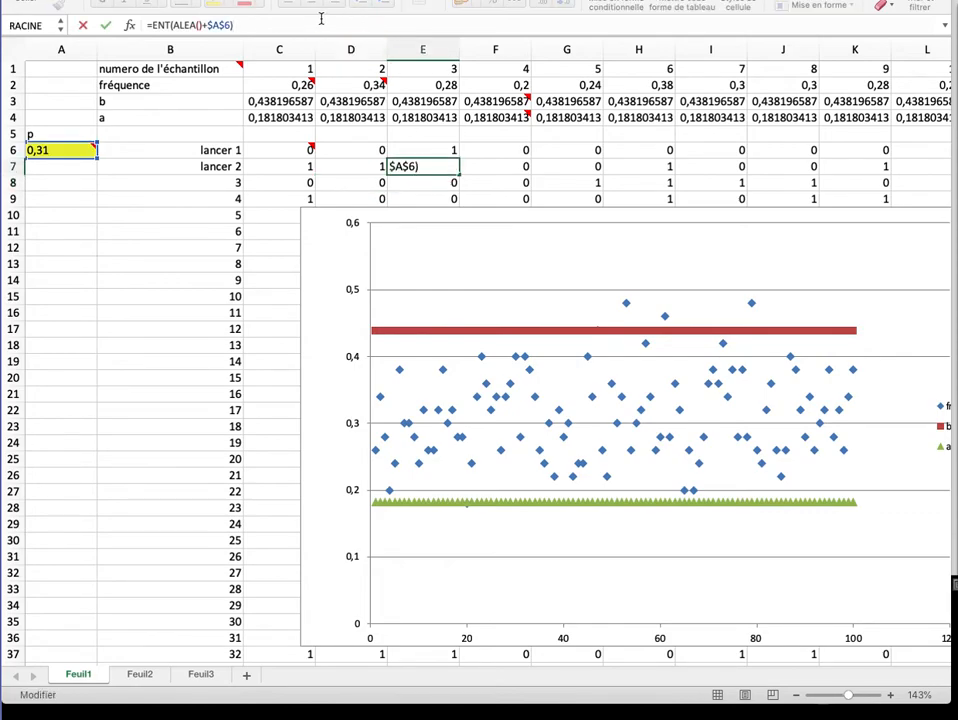
pyautogui.press('Return')
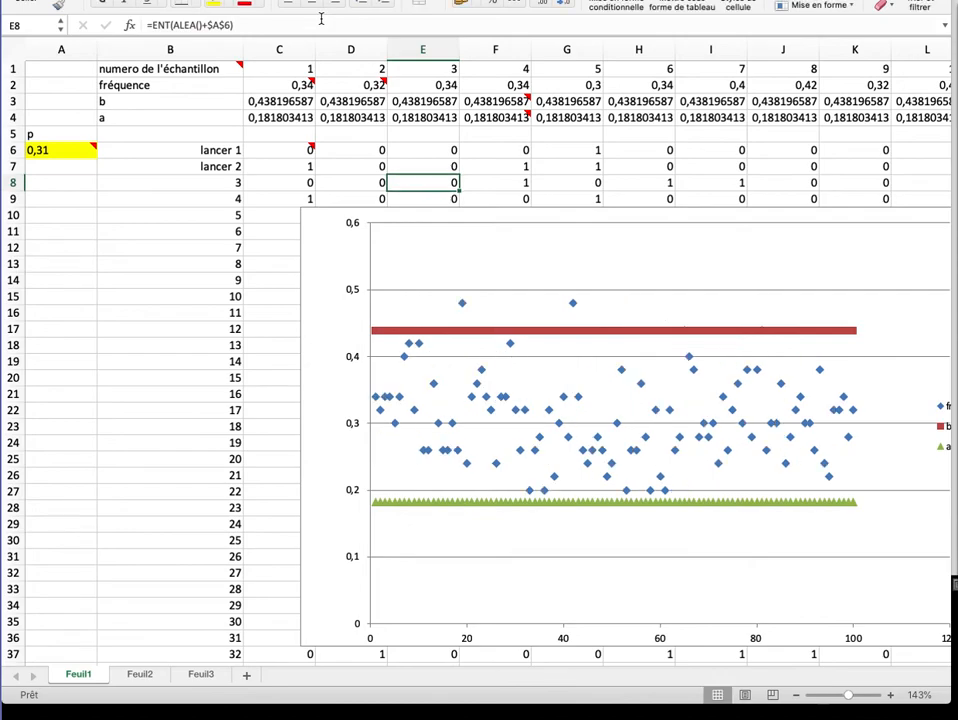
pyautogui.click(413, 150)
pyautogui.click(250, 25)
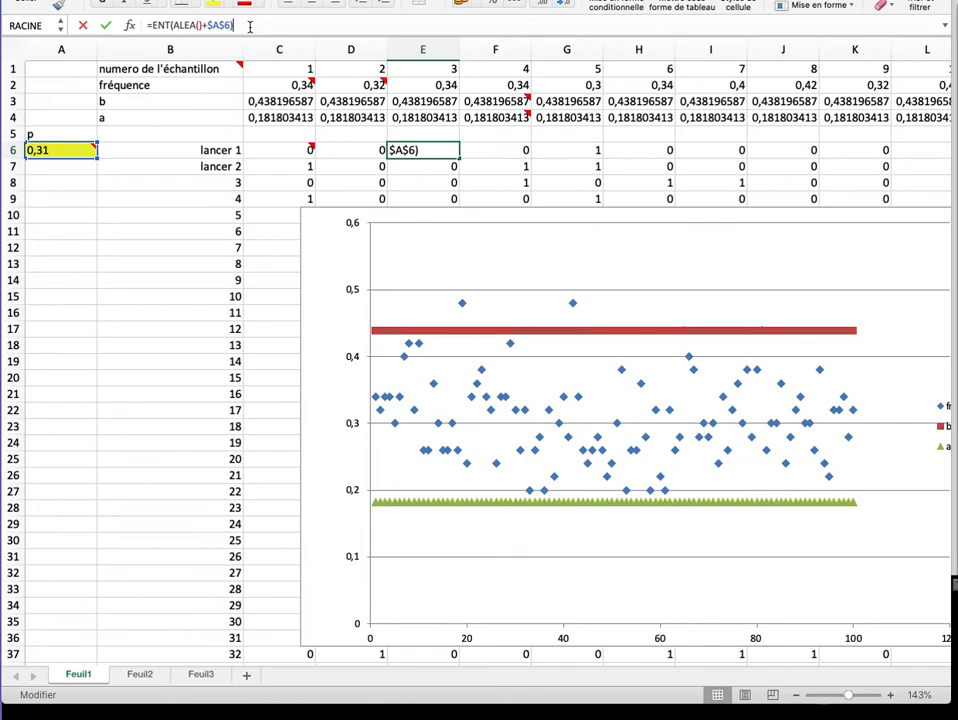
pyautogui.press('Return')
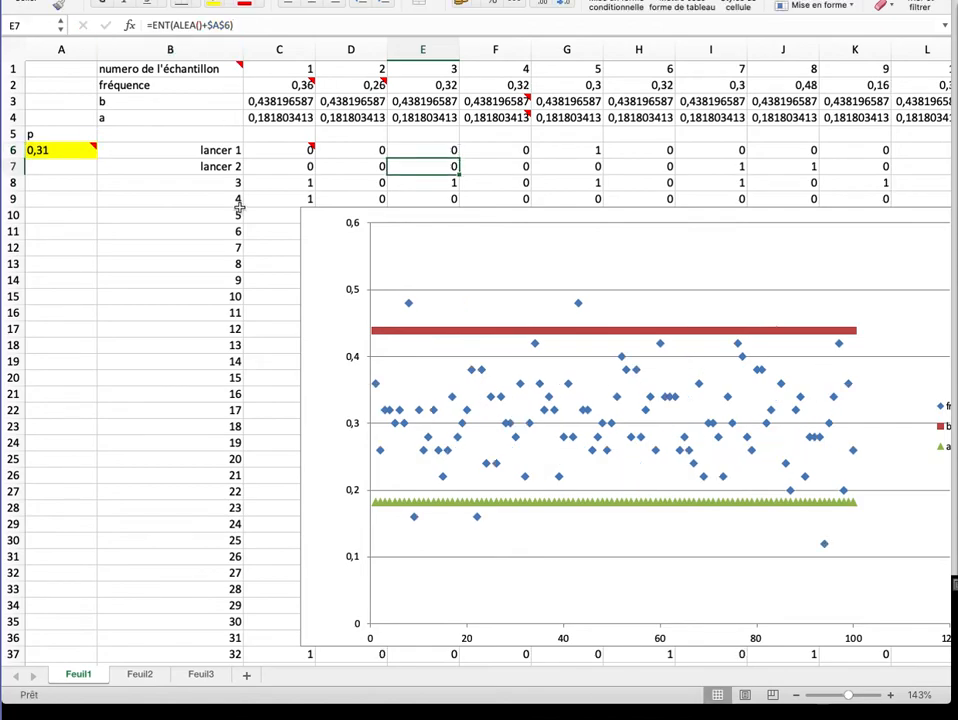